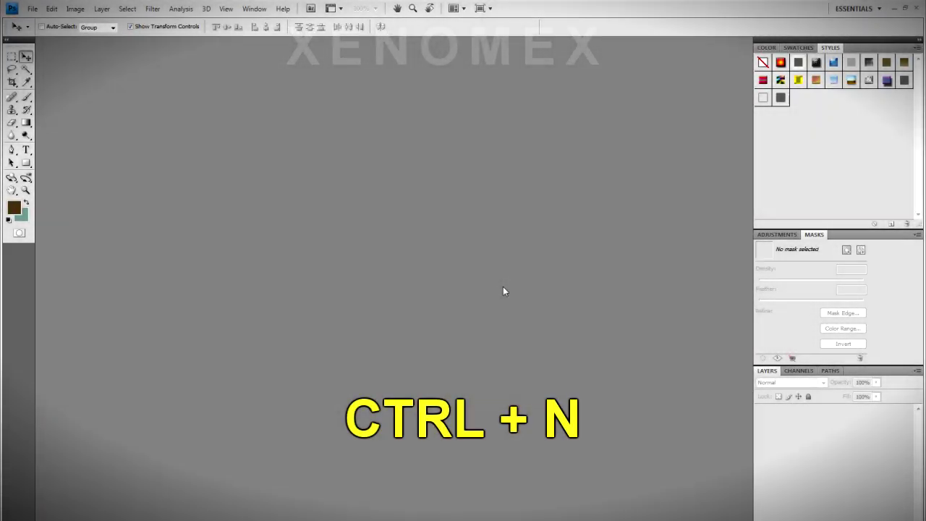
Create a new 800 × 400 pixel, 72 ppi RGB document with a white background.
key("ctrl+n")
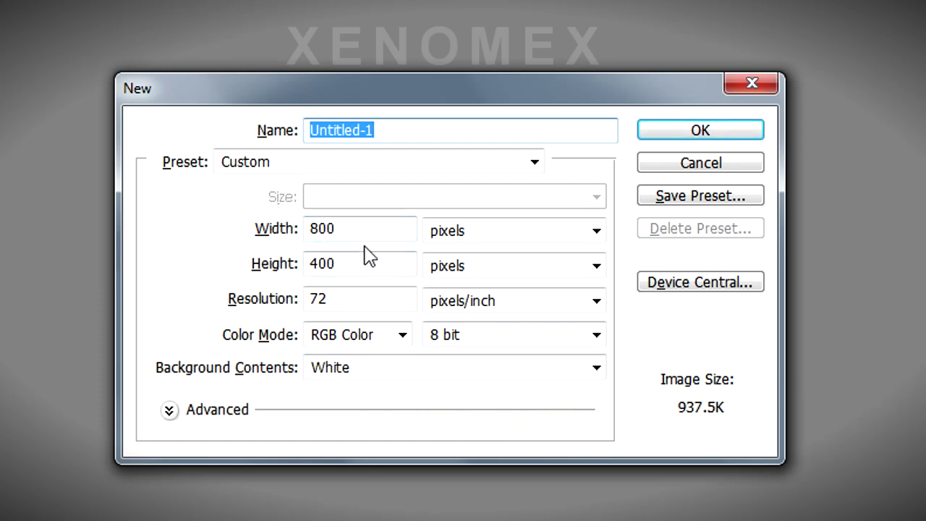
left_click(668, 131)
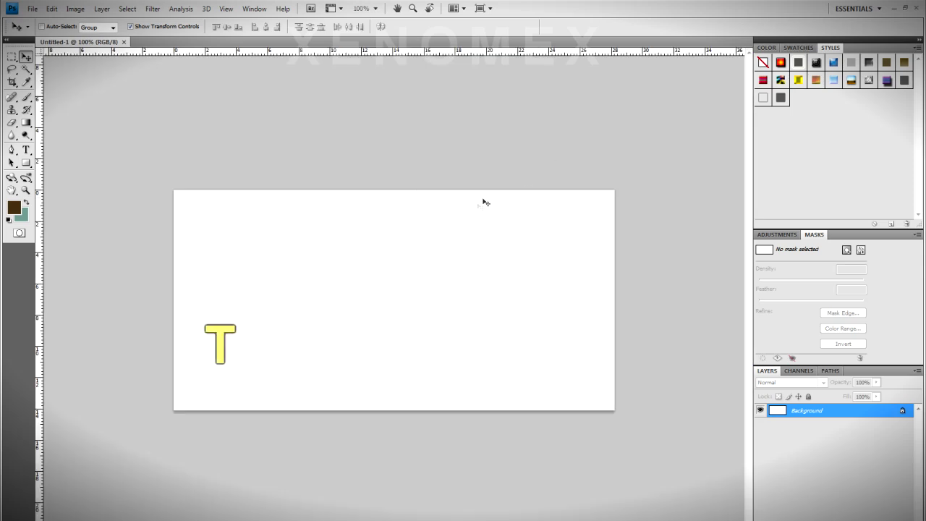
Type XENOMEX in a serif font coloured orange #c97d11 and commit the text.
key("t")
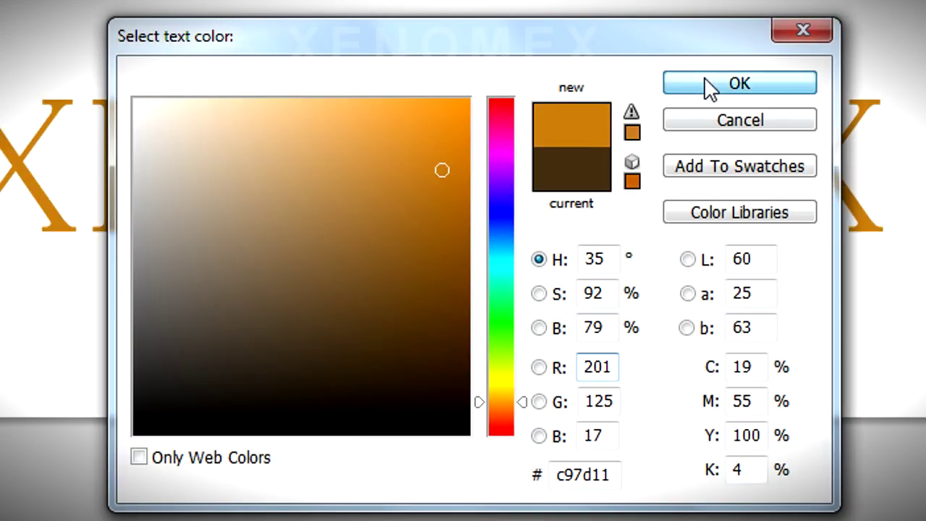
left_click(704, 81)
key("ctrl+Return")
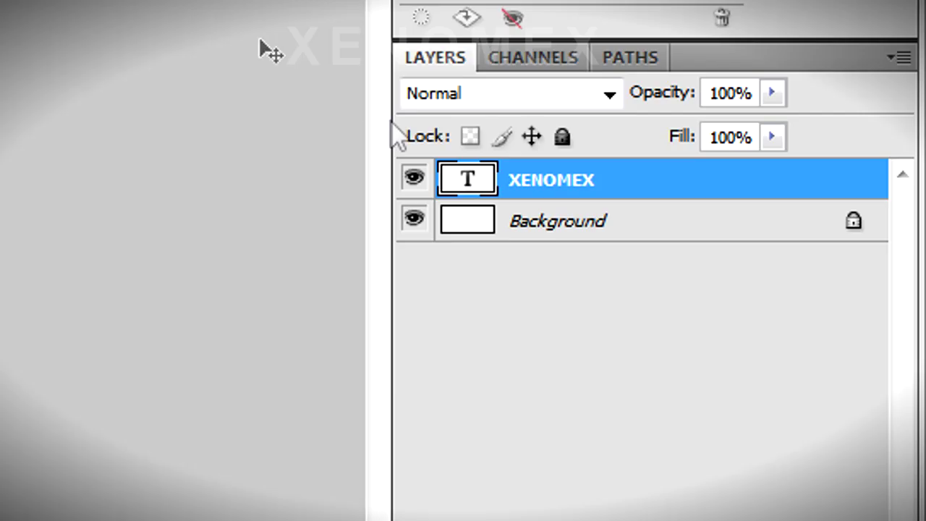
Fill the Background layer solid black (0,0,0) with the Paint Bucket, then reselect the XENOMEX layer.
left_click(600, 235)
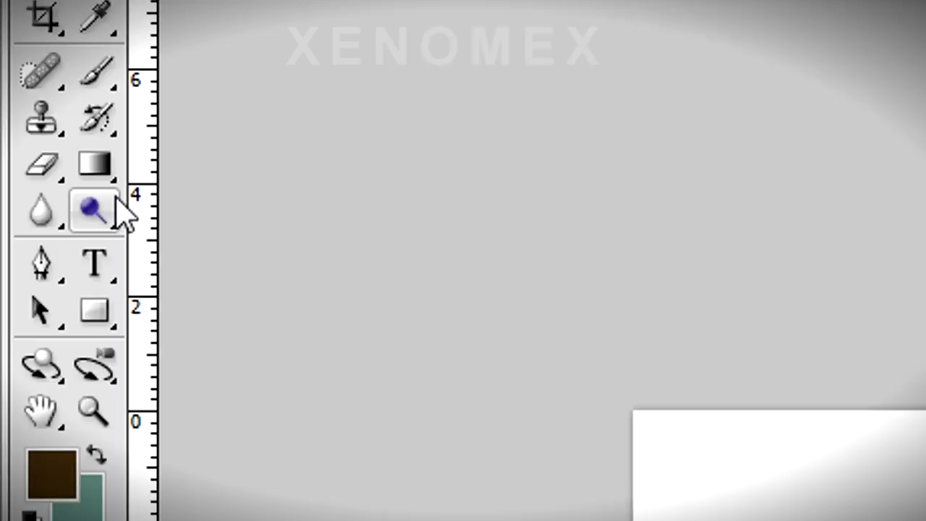
left_click(96, 165)
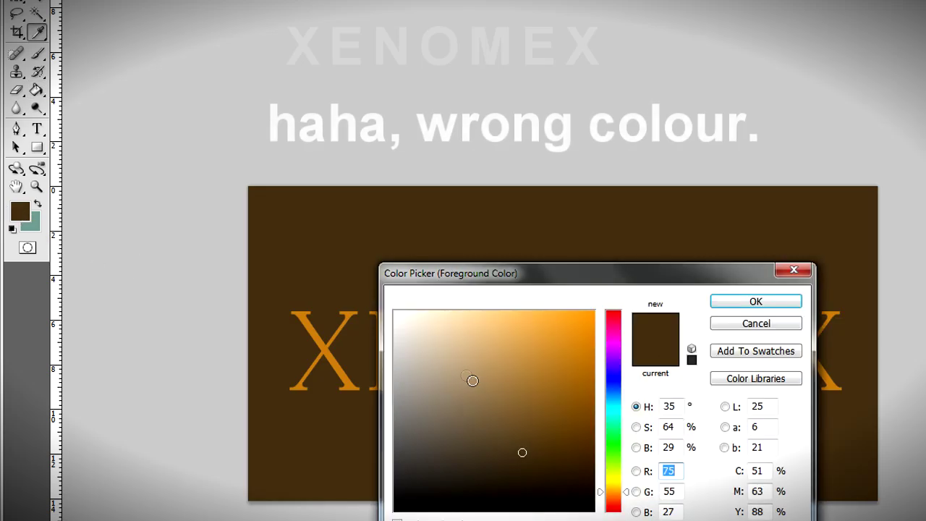
type("0")
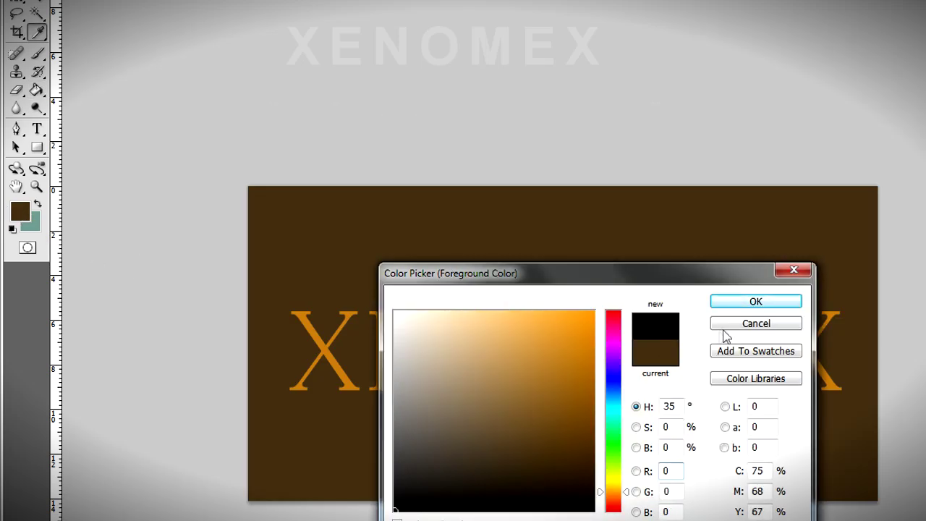
left_click(742, 306)
left_click(575, 264)
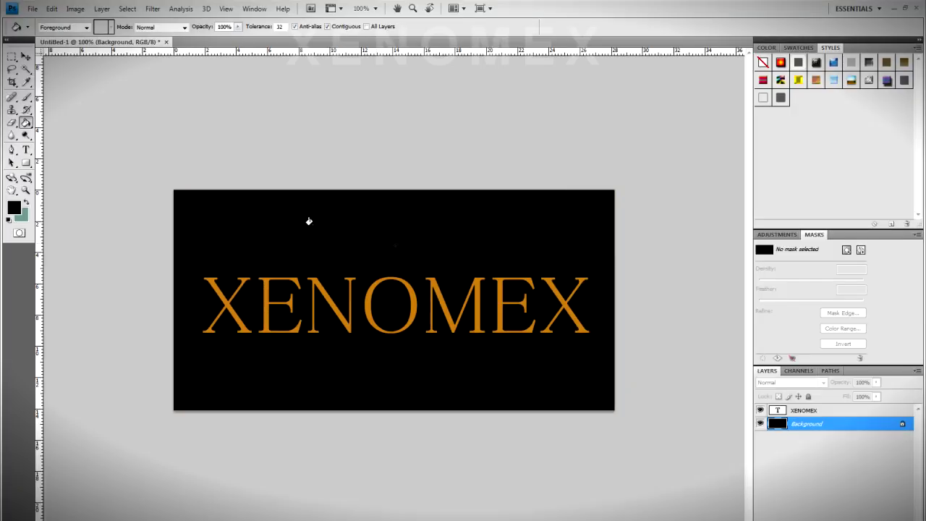
left_click(24, 56)
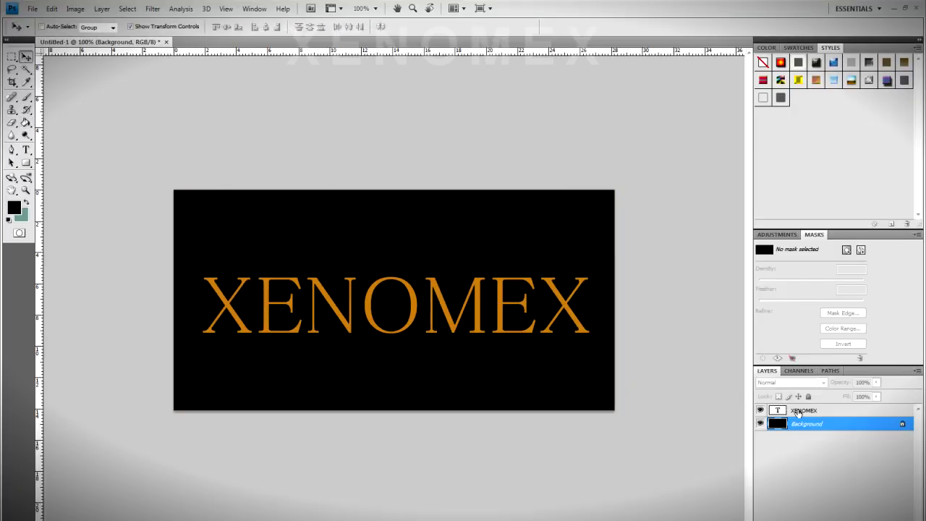
left_click(802, 411)
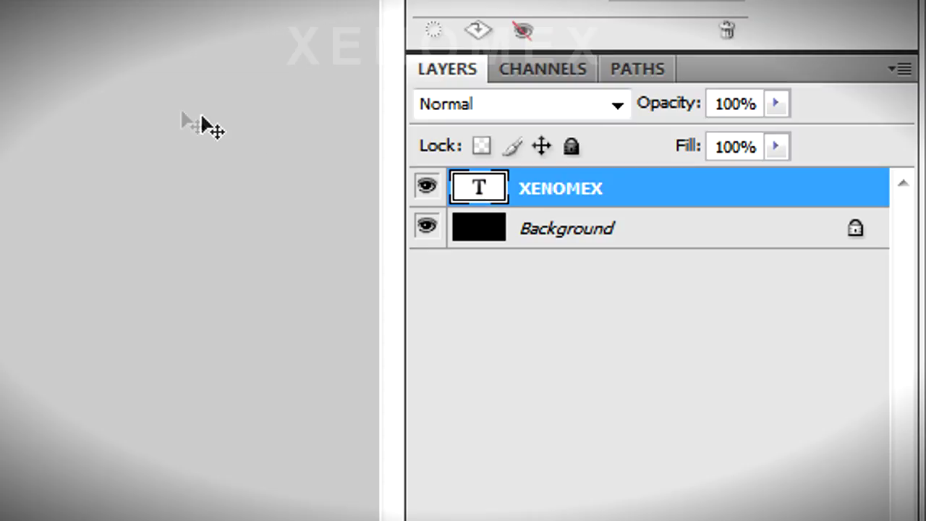
Duplicate the XENOMEX text layer, hide the original, and rasterize the XENOMEX copy.
key("ctrl+j")
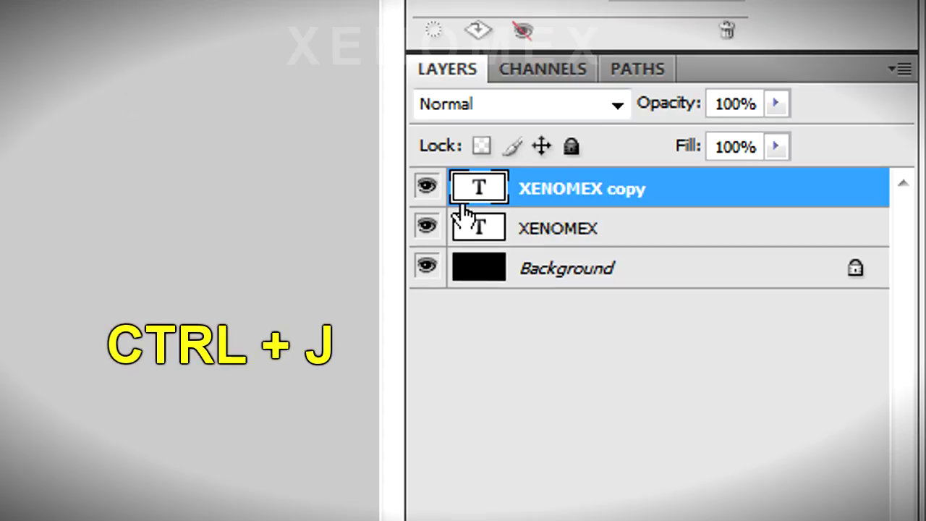
left_click(427, 228)
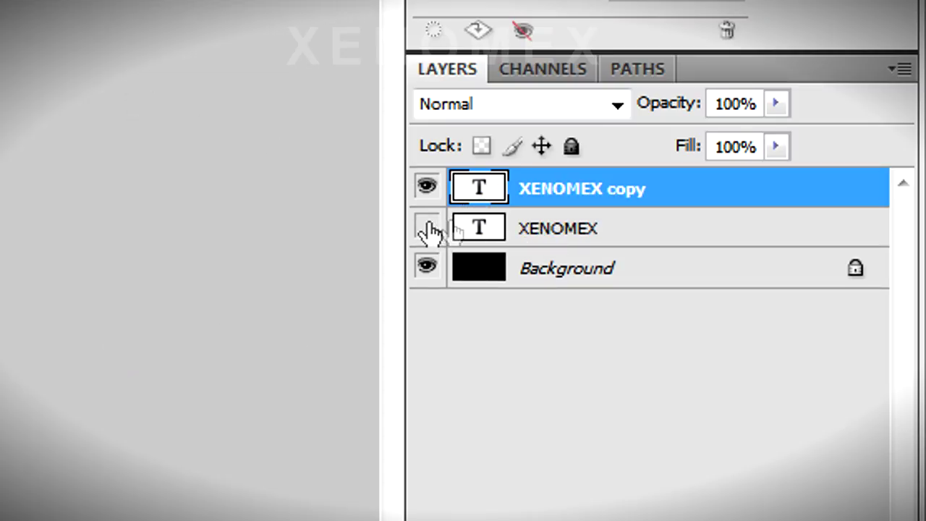
right_click(691, 191)
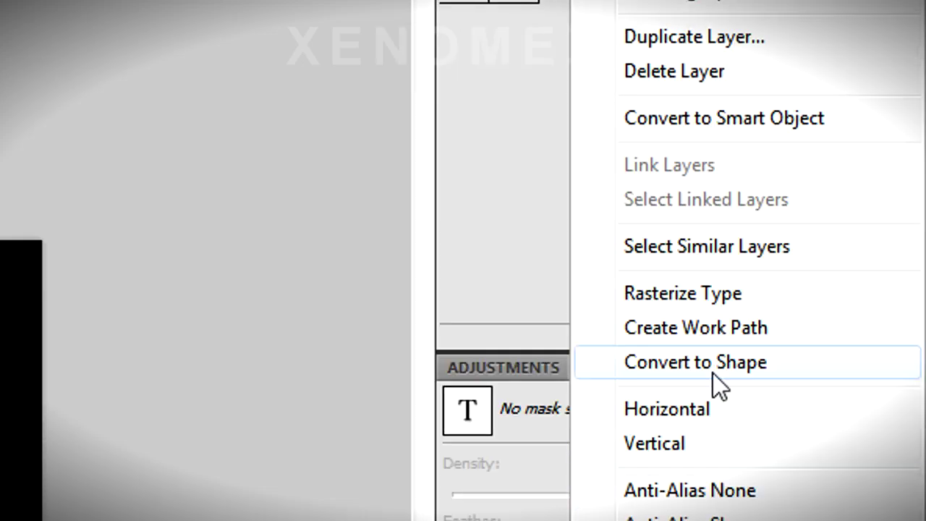
left_click(724, 300)
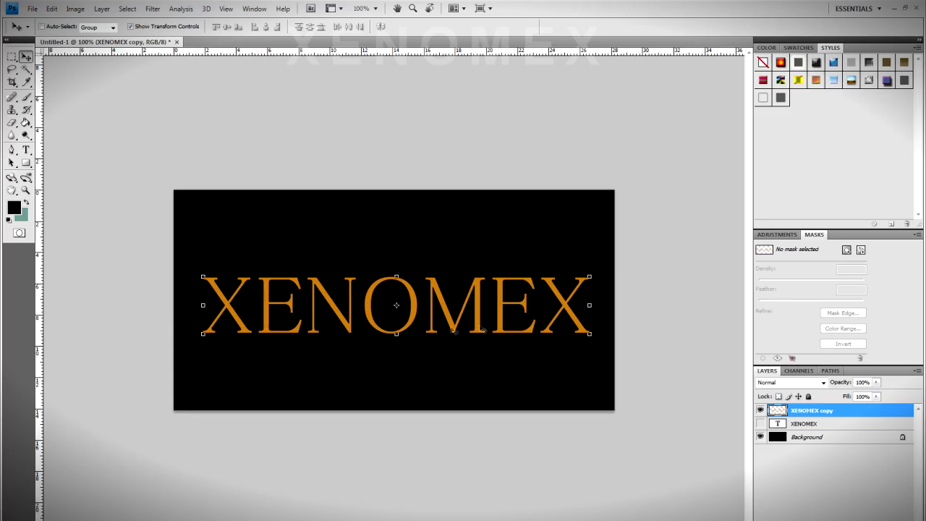
scroll(403, 340, "up", 1)
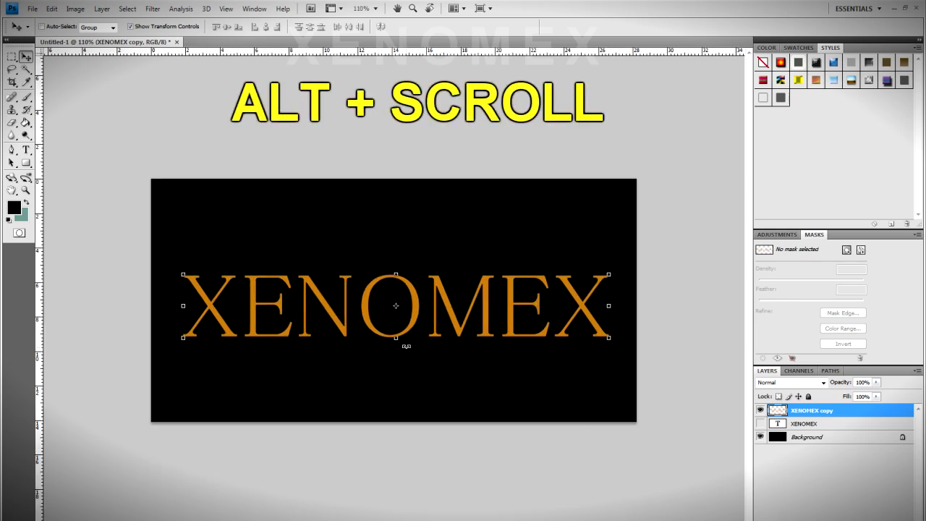
scroll(406, 347, "up", 1)
scroll(412, 355, "up", 1)
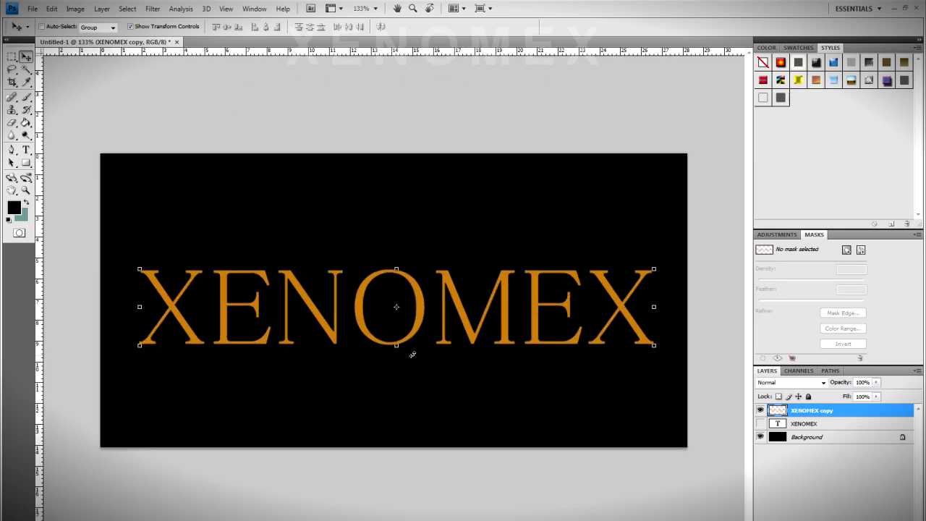
scroll(413, 355, "up", 1)
scroll(413, 356, "up", 1)
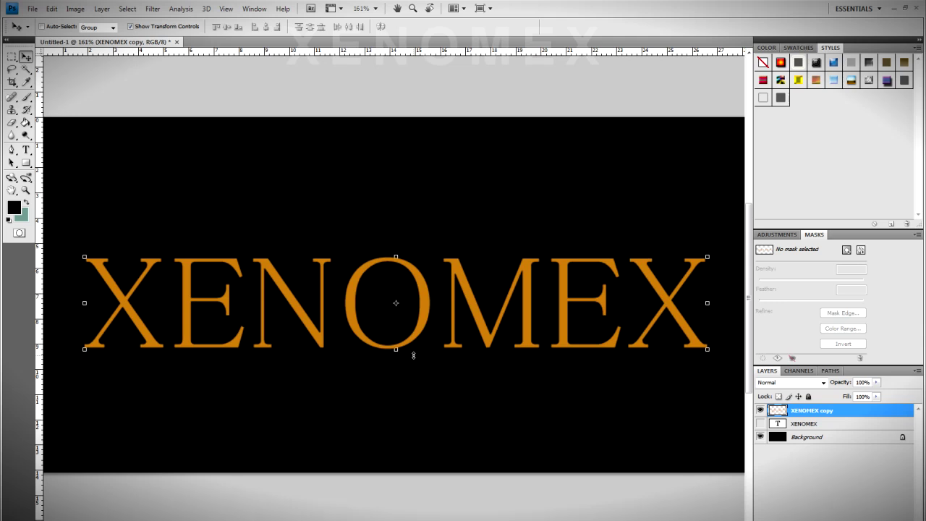
scroll(454, 331, "up", 1)
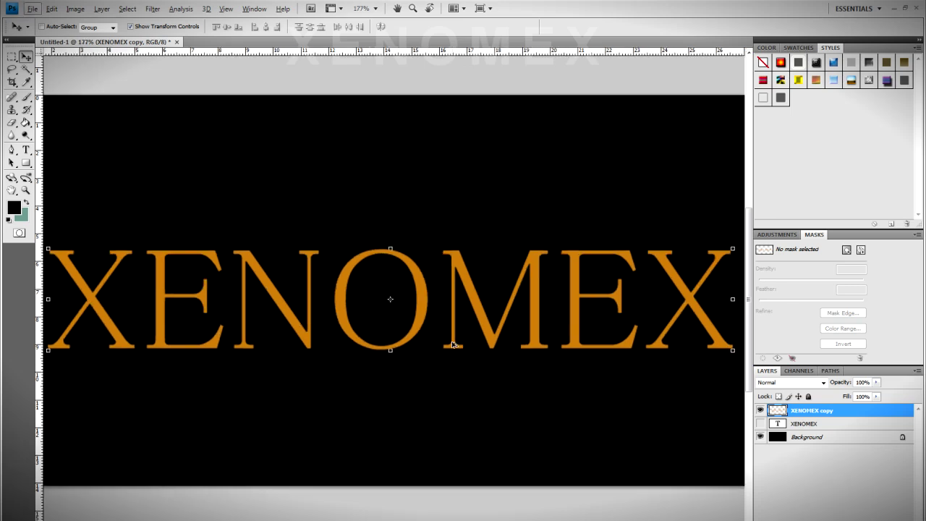
scroll(453, 345, "down", 1)
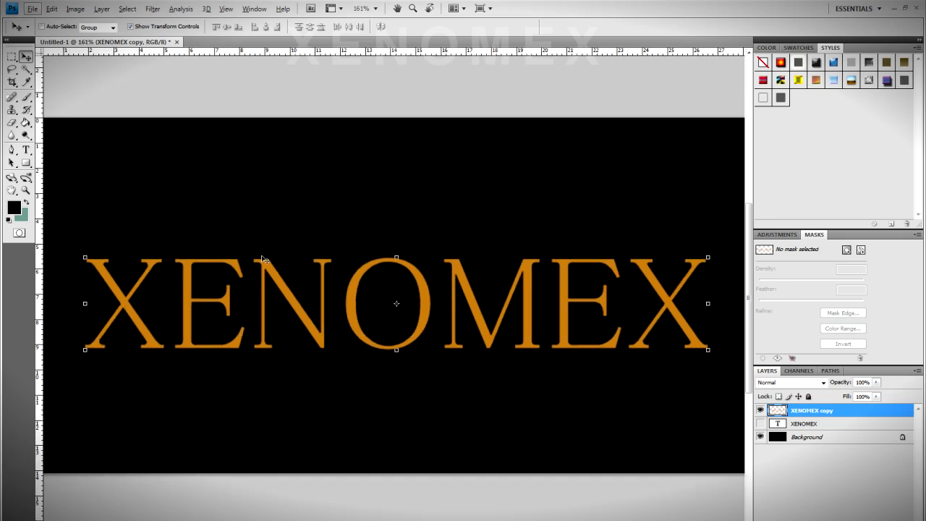
left_click_drag(12, 68, 13, 73)
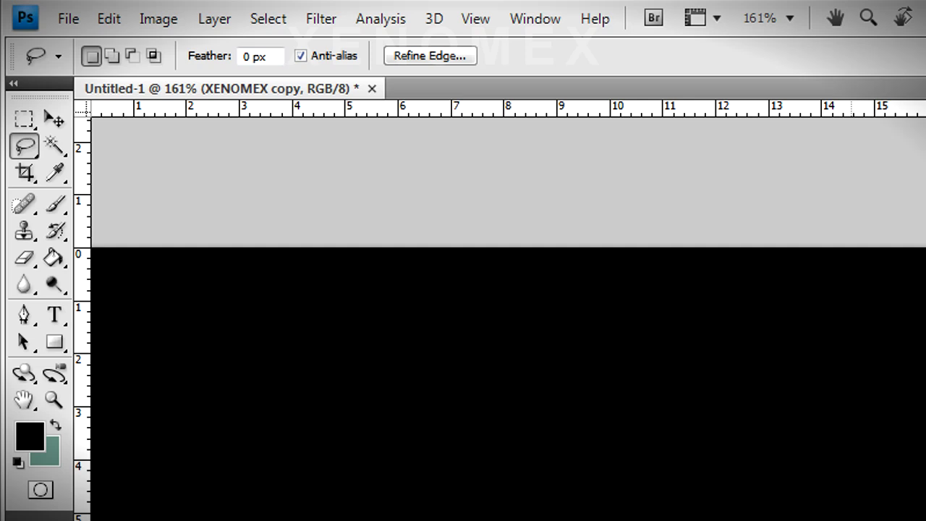
Nudge lasso-selected strips of the XENOMEX copy letters slightly out of place, then deselect.
left_click(54, 119)
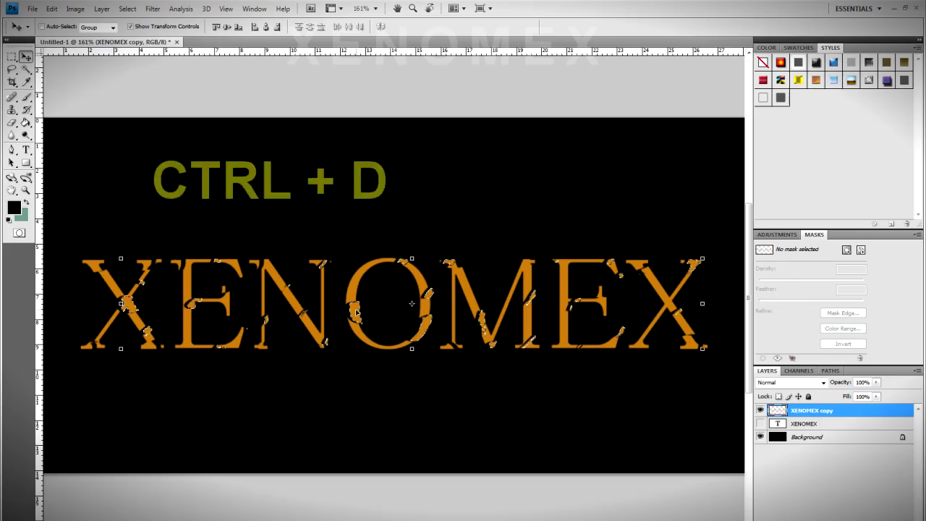
key("ctrl+d")
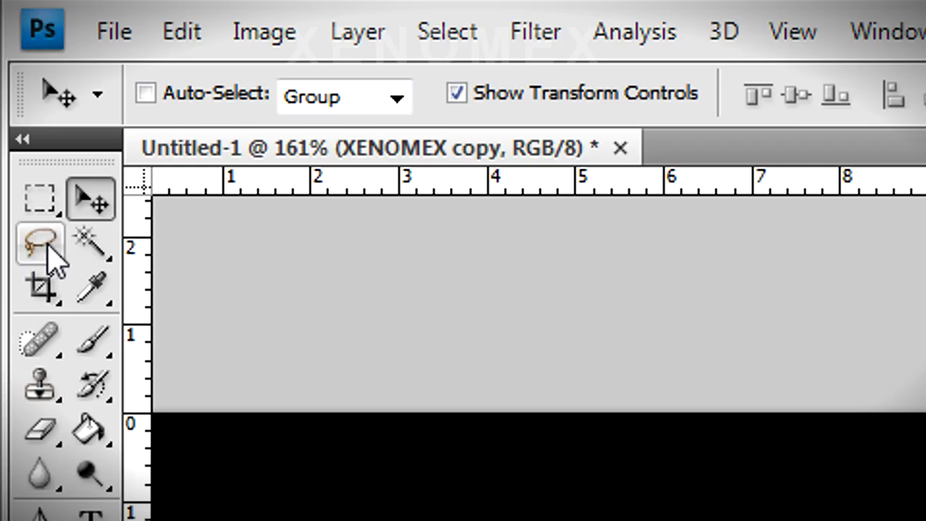
Lasso and shift many more small fragments on every XENOMEX letter, then pick the Background layer.
left_click(43, 246)
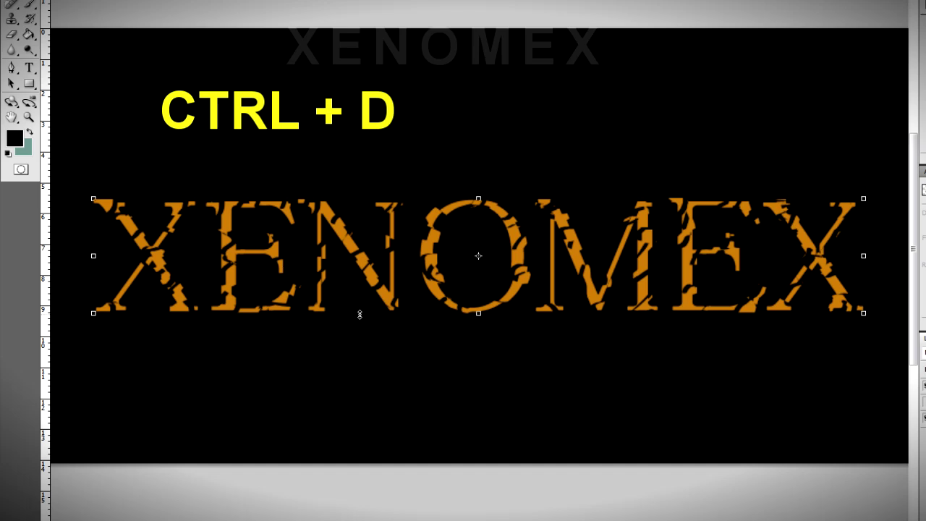
right_click(332, 155)
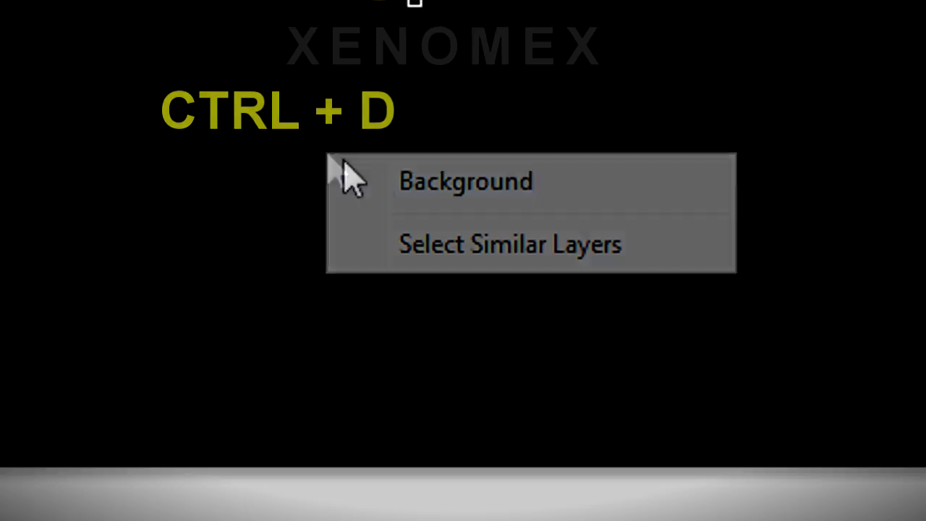
left_click(390, 184)
left_click(390, 184)
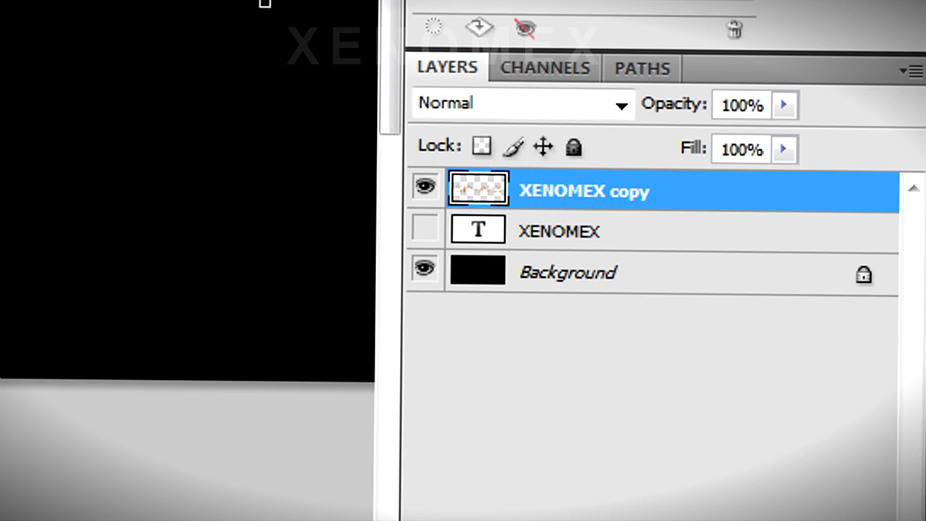
Duplicate the layer as XENOMEX copy 2, hide it, and apply Gaussian Blur to XENOMEX copy.
key("ctrl+j")
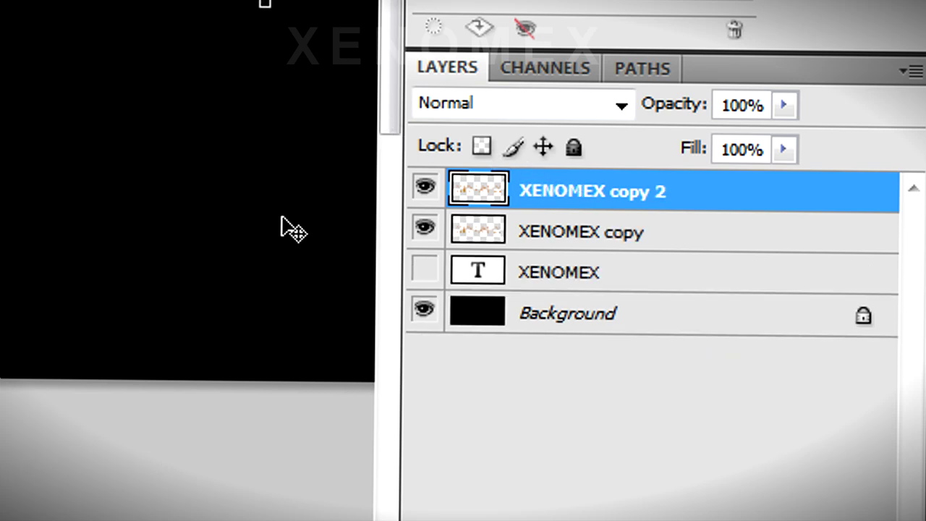
left_click(425, 188)
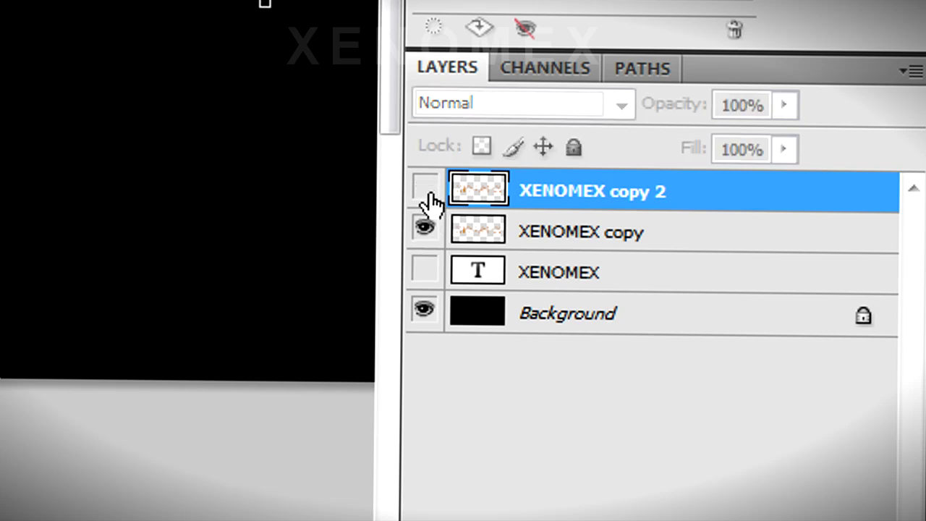
left_click(632, 242)
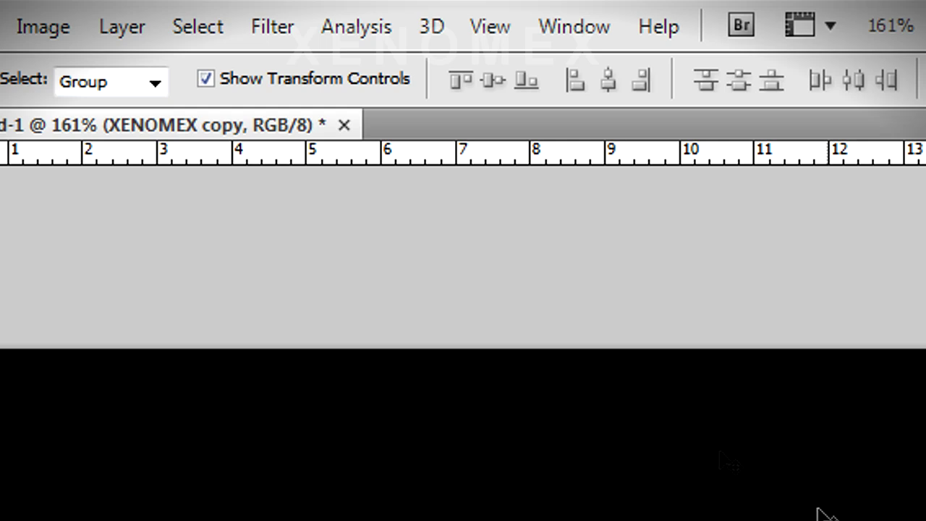
left_click(296, 26)
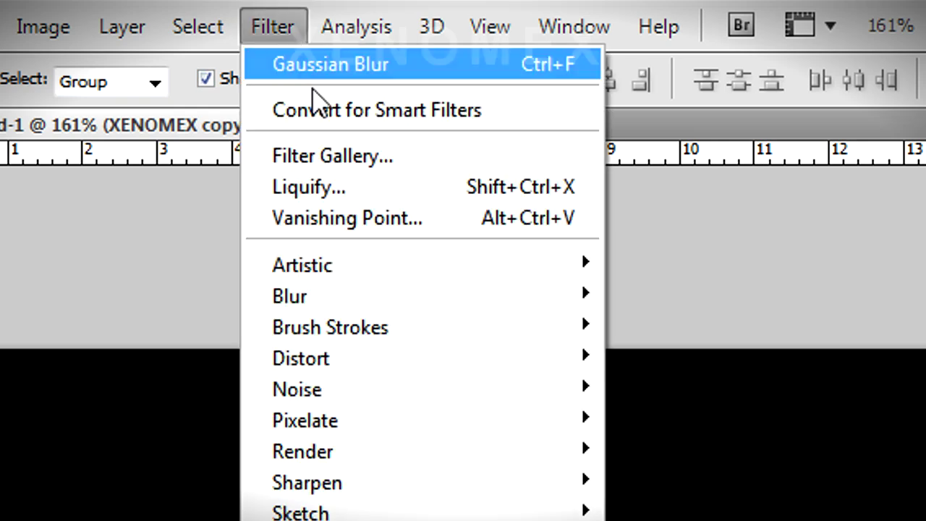
mouse_move(398, 302)
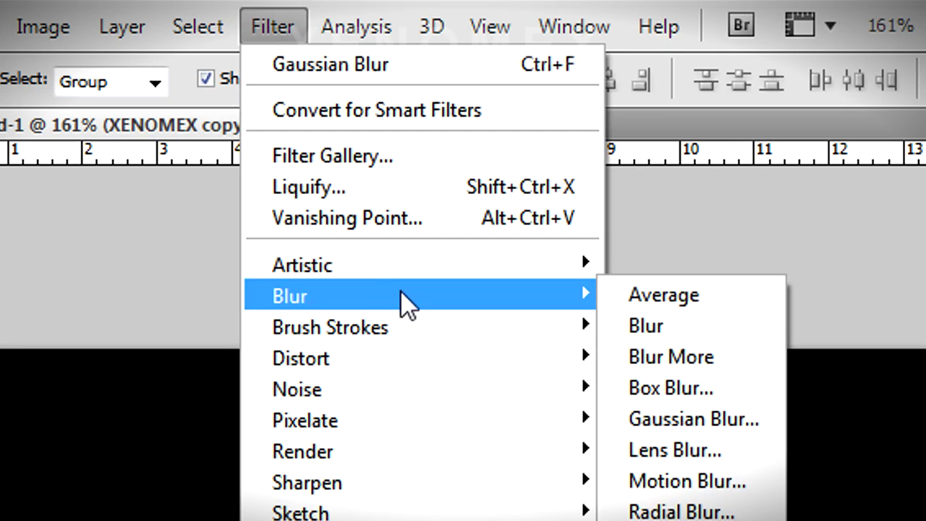
left_click(751, 427)
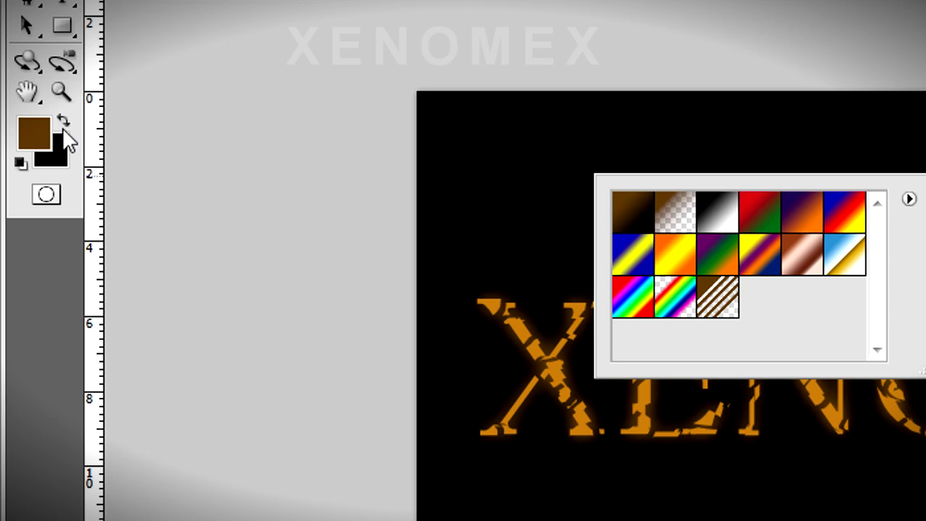
Drag a brown foreground-to-transparent radial gradient on new Layer 1 and set its opacity to 69%.
key("Escape")
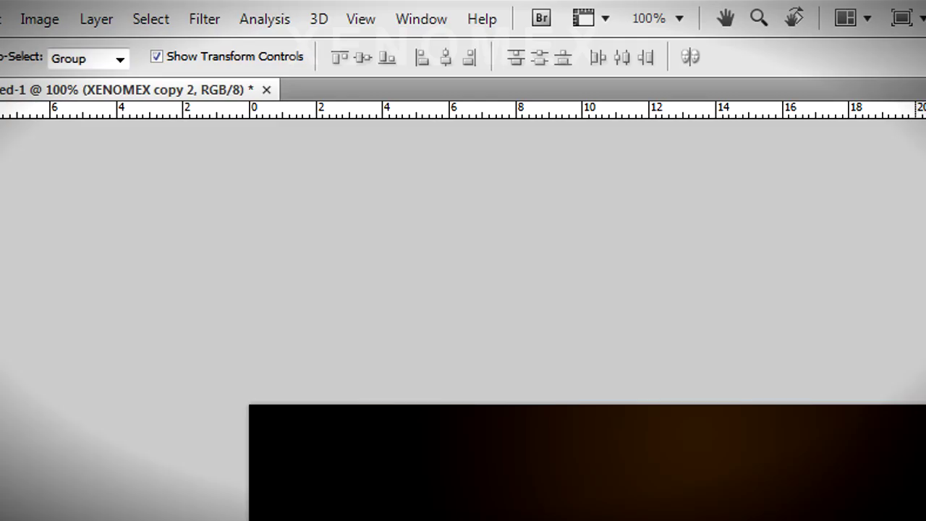
Open the Distort > Ripple filter on XENOMEX copy 2 to make the fragment edges wavy.
left_click(205, 19)
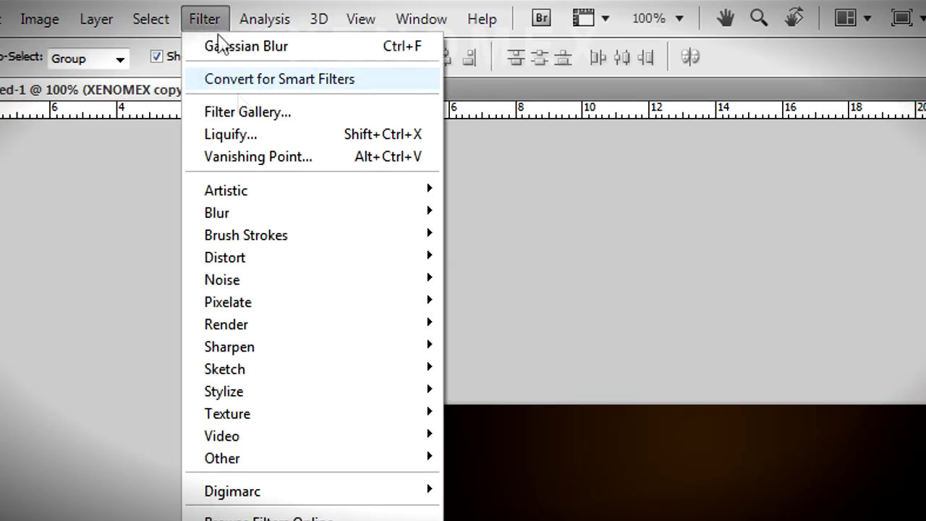
mouse_move(292, 261)
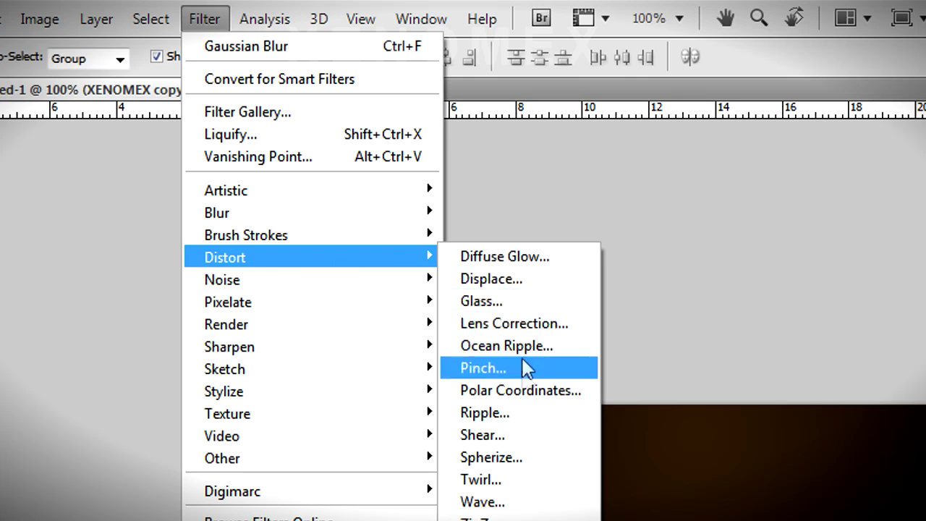
left_click(521, 414)
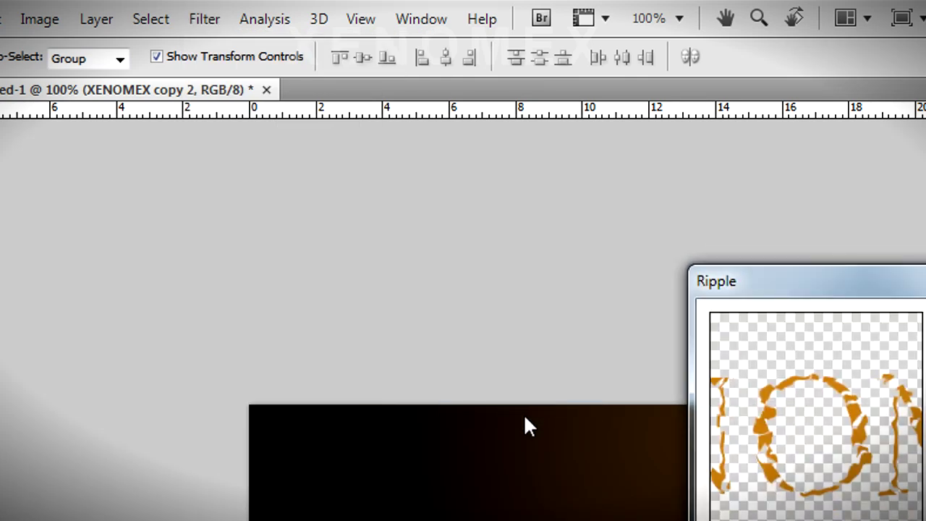